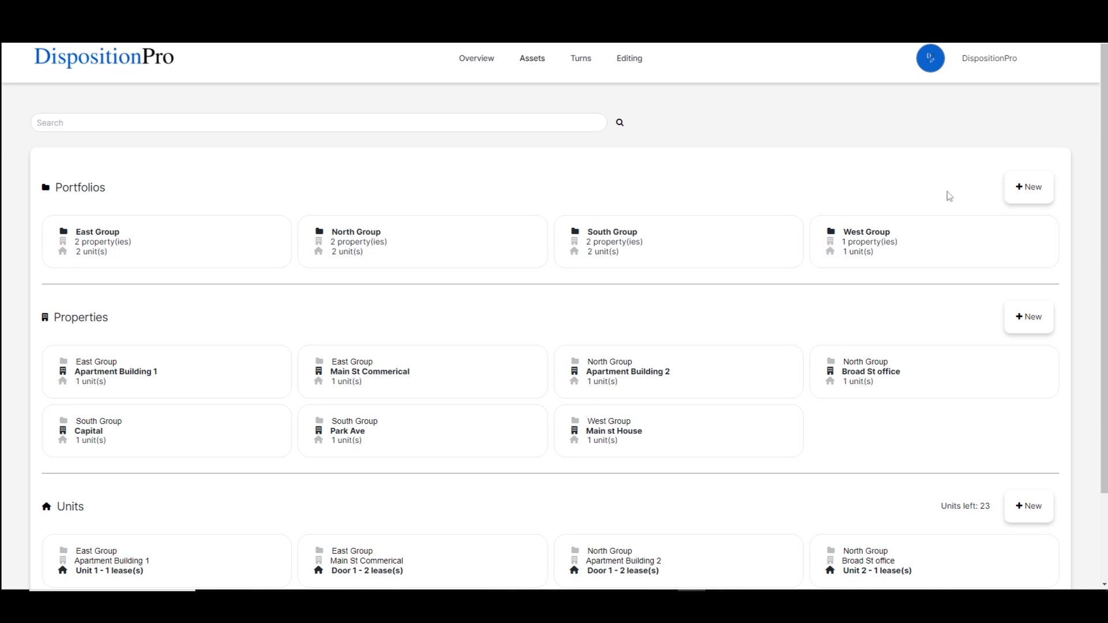
click(1014, 505)
click(649, 113)
click(612, 88)
Open the Import Assets dialog and download its spreadsheet template
mouse_move(527, 64)
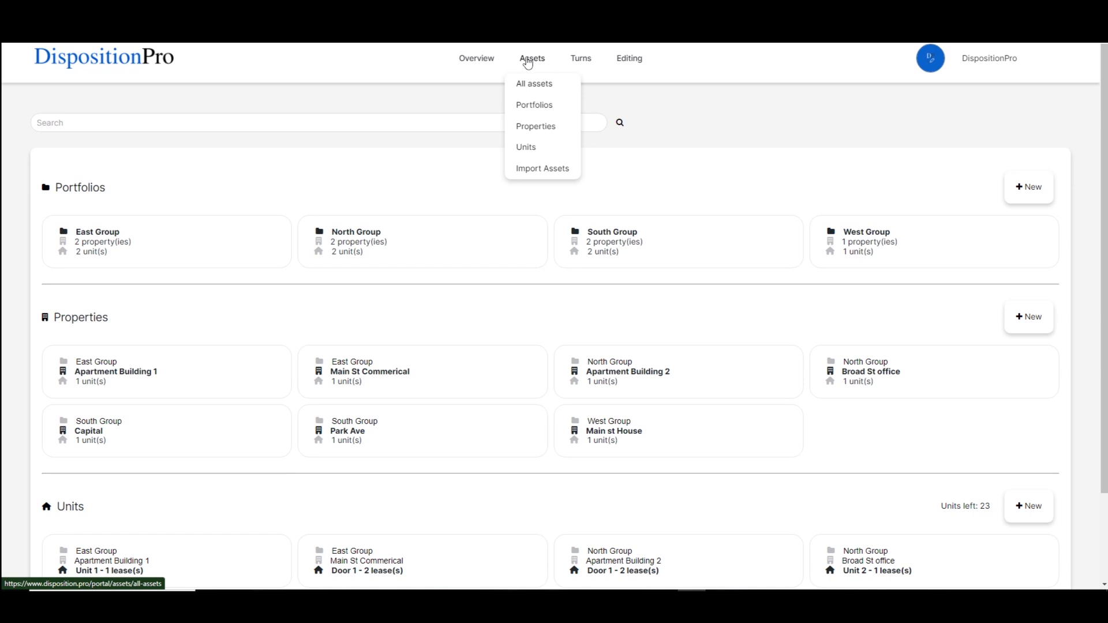
click(545, 175)
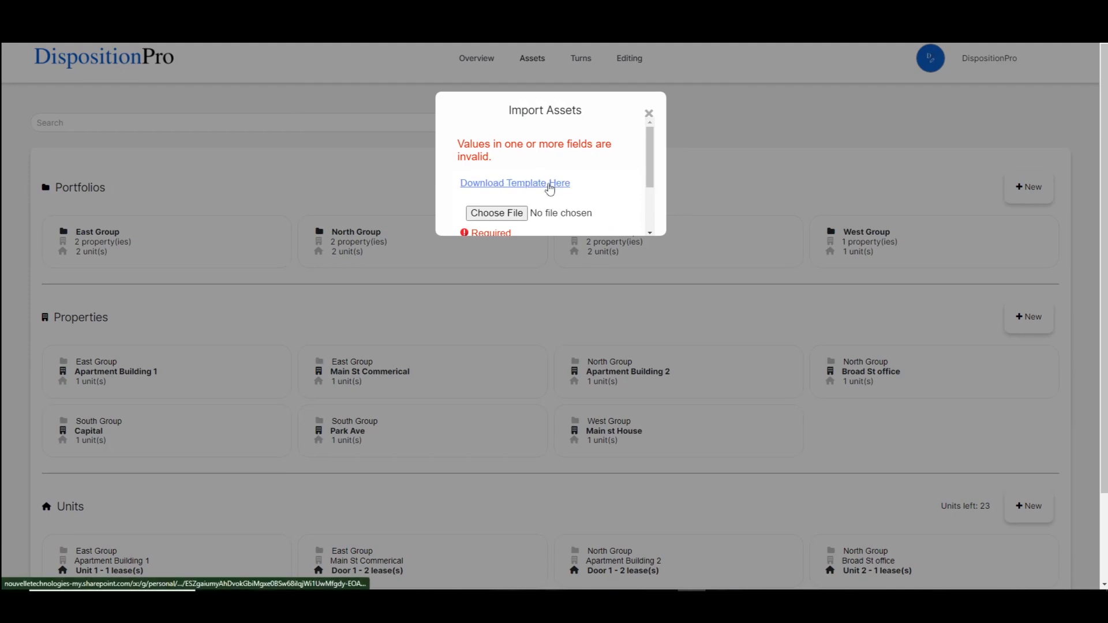
click(550, 189)
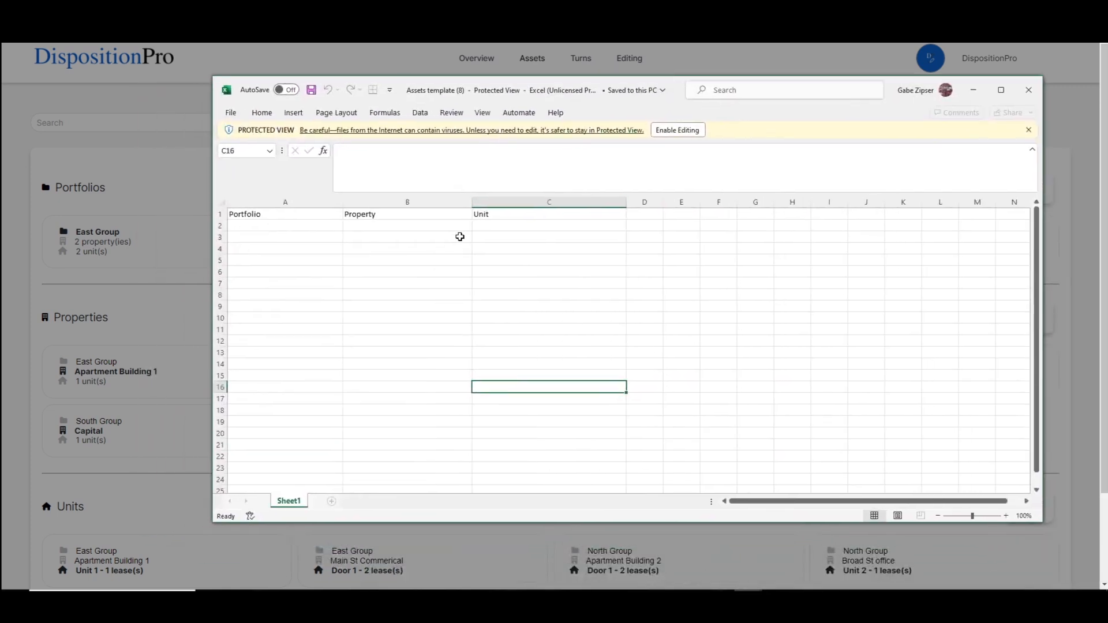
Inspect the template's Portfolio, Property and Unit columns in the spreadsheet, then minimize it
click(300, 227)
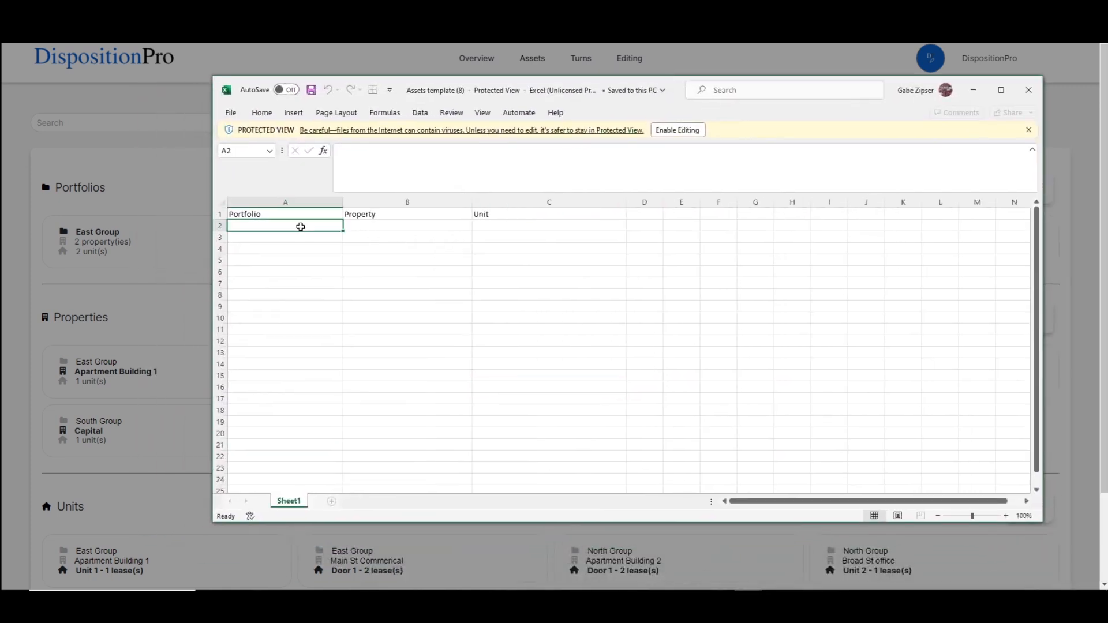
click(381, 226)
click(508, 226)
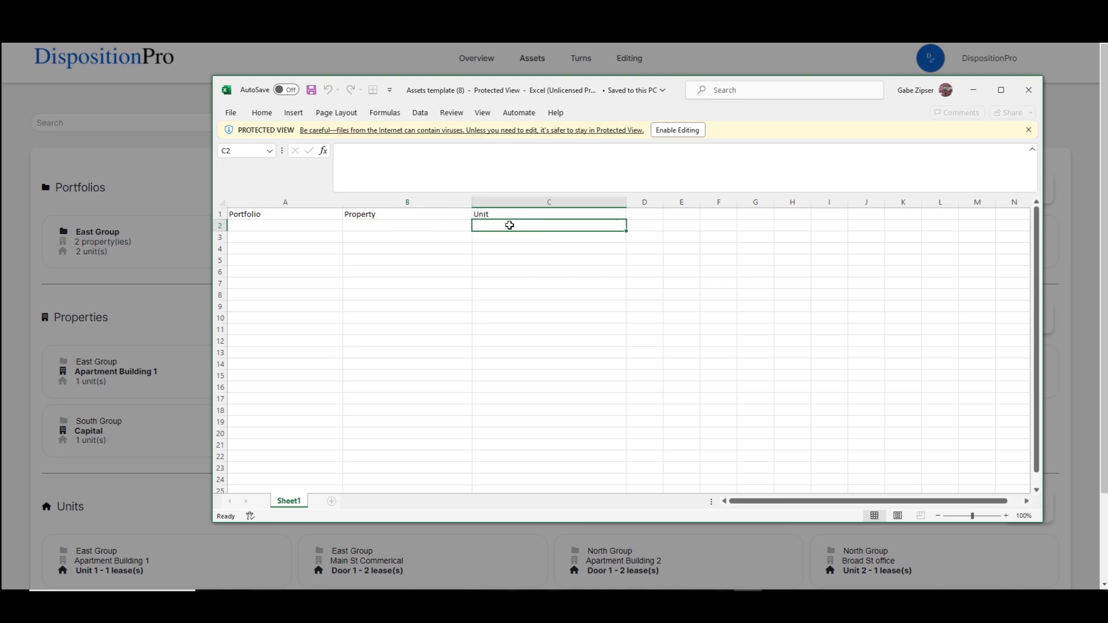
click(973, 90)
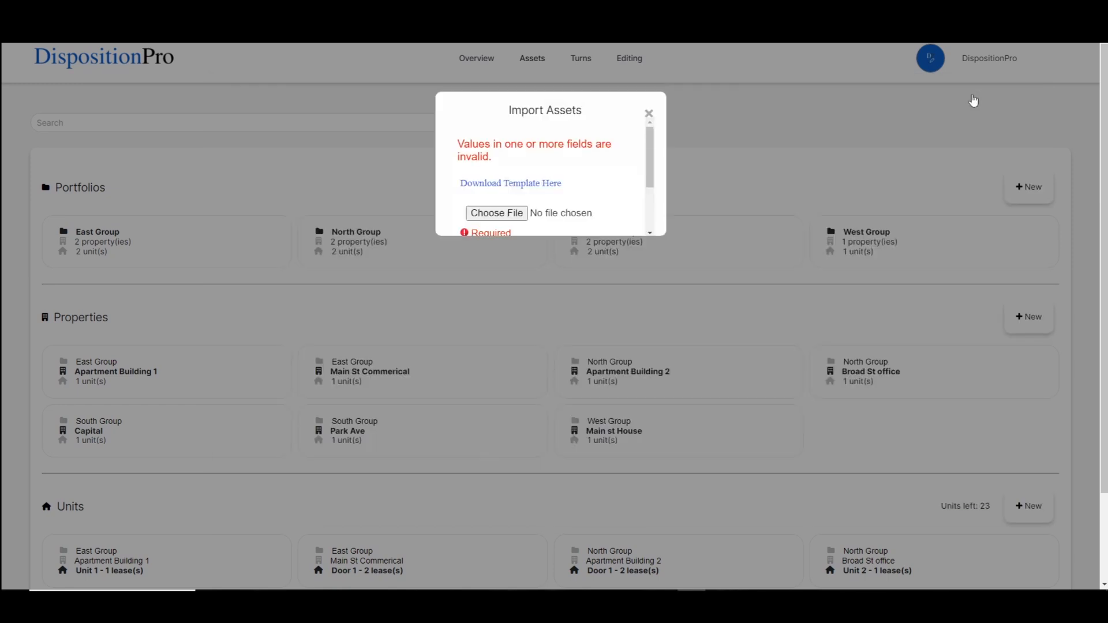
Close the Import Assets dialog
scroll(607, 221, down, 3)
scroll(522, 144, up, 2)
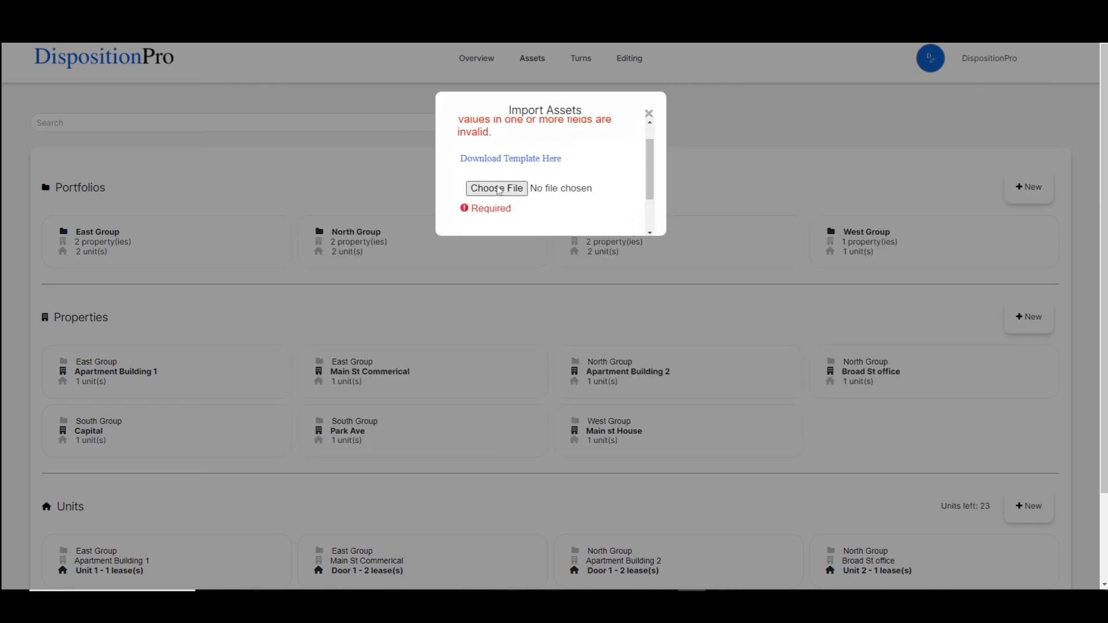
click(649, 114)
click(607, 86)
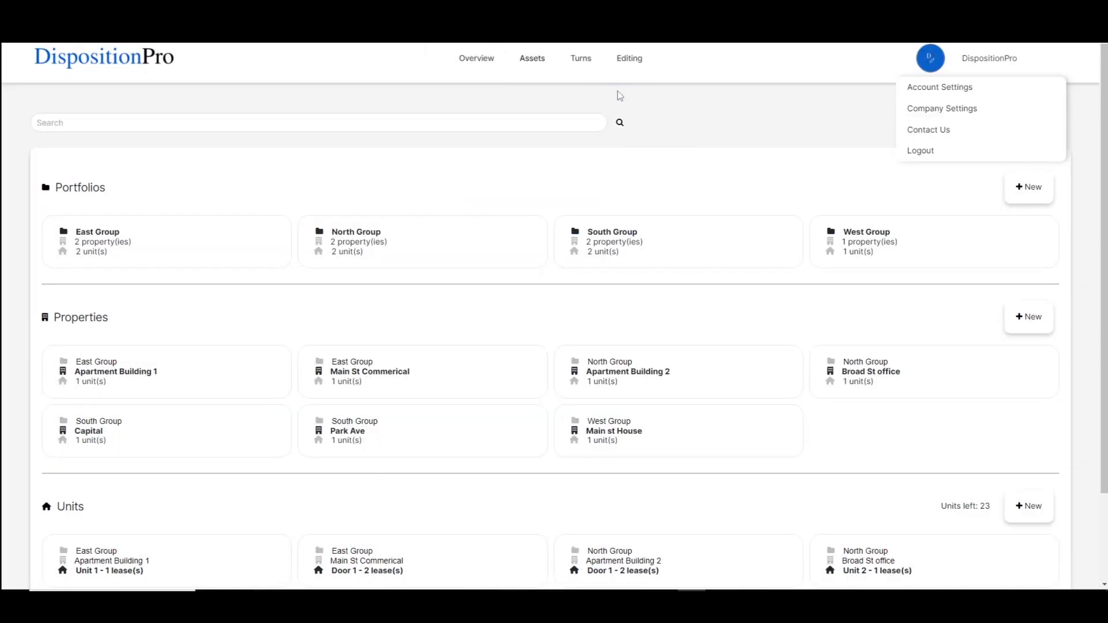
click(790, 135)
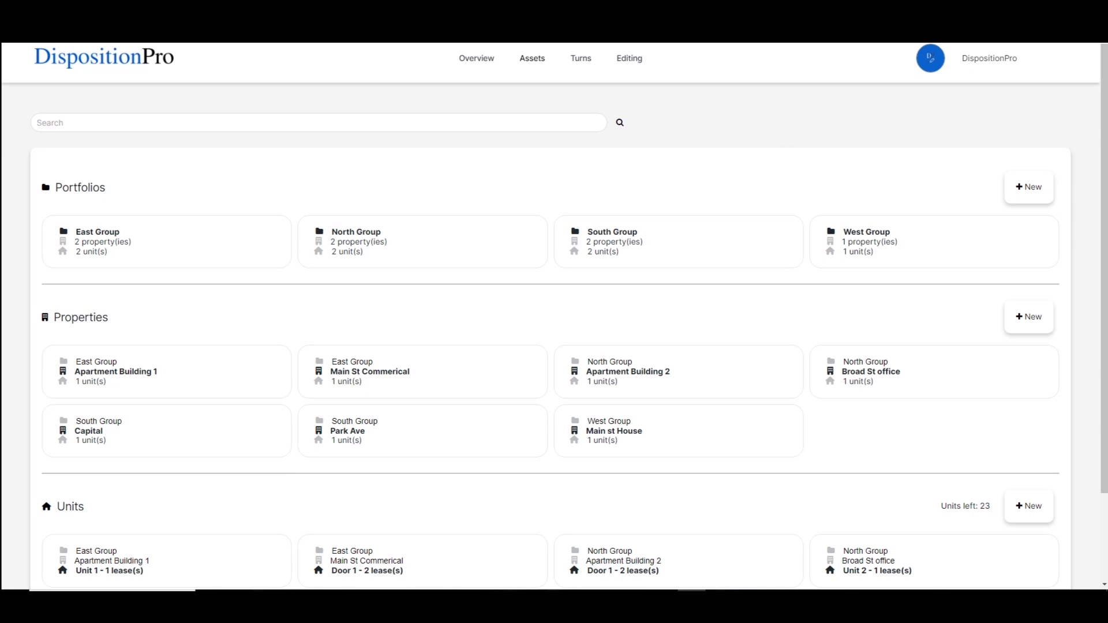
Bring up the Sample Bulk Import - Assets spreadsheet and review its portfolio, property and unit rows
drag(1107, 36, 916, 75)
drag(314, 221, 313, 267)
click(300, 301)
drag(738, 81, 688, 326)
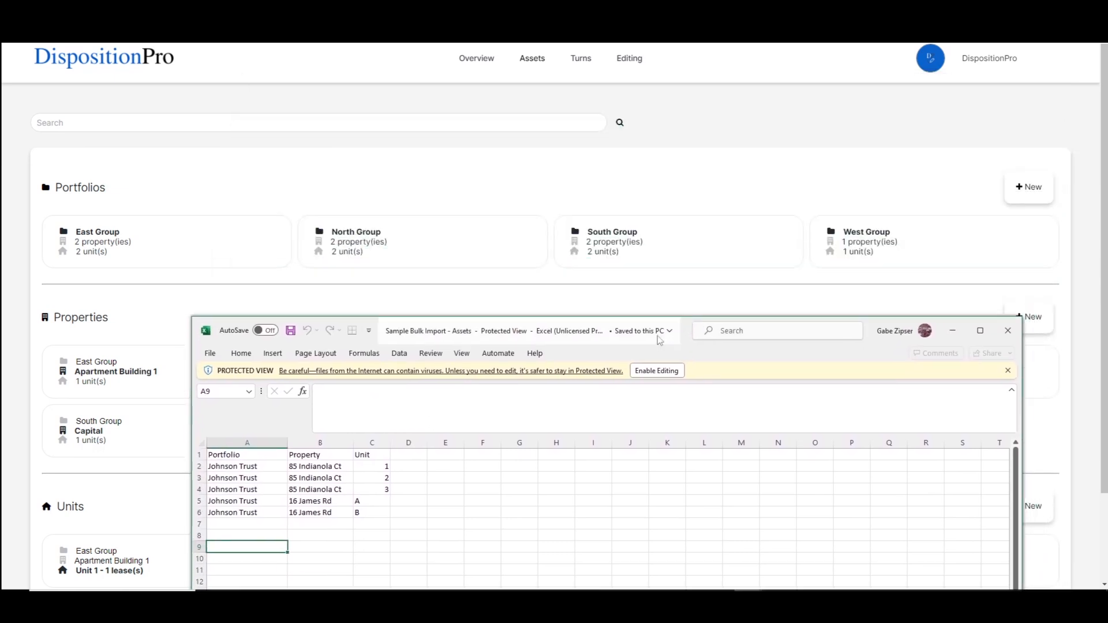
click(249, 488)
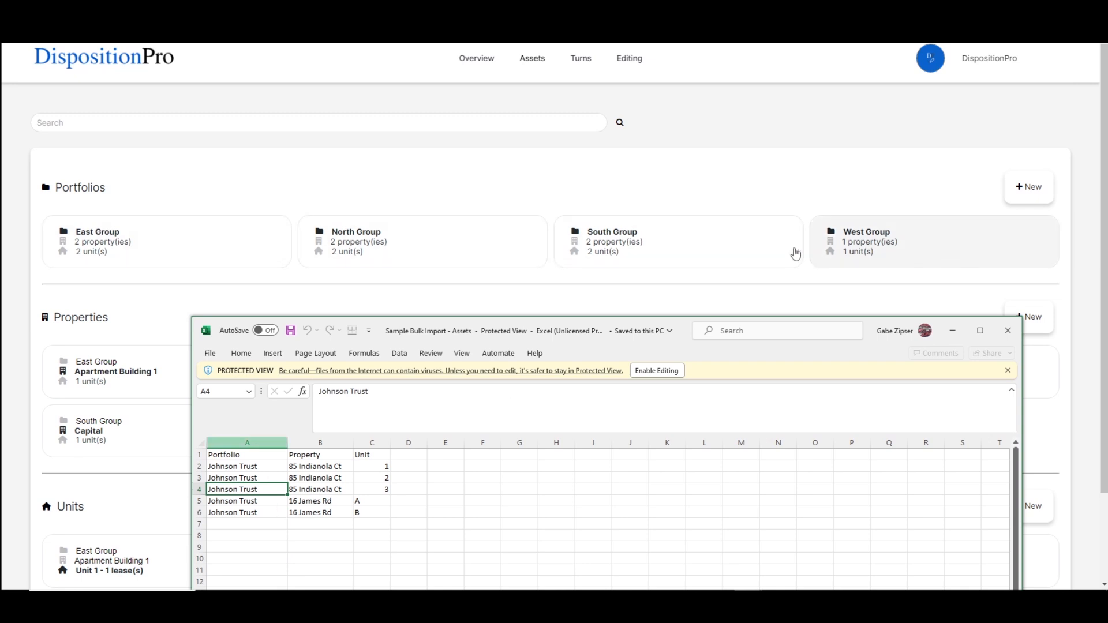
drag(686, 326, 720, 109)
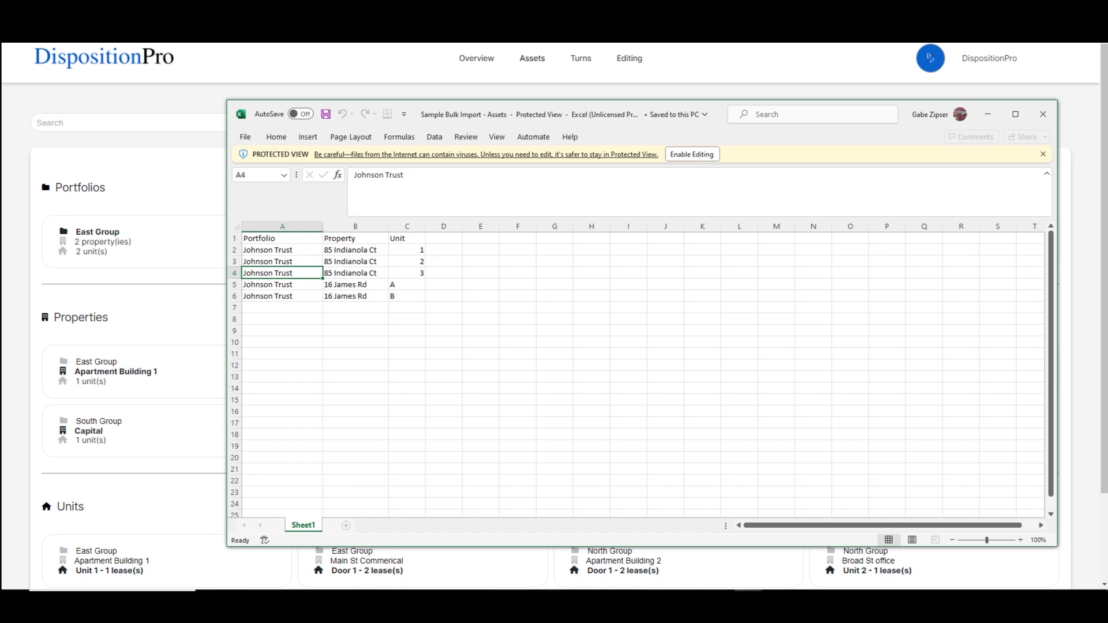
Switch to the Sample Bulk Import - Assets1 spreadsheet, review its rows, then minimize it
key(alt+Tab)
drag(1107, 81, 724, 115)
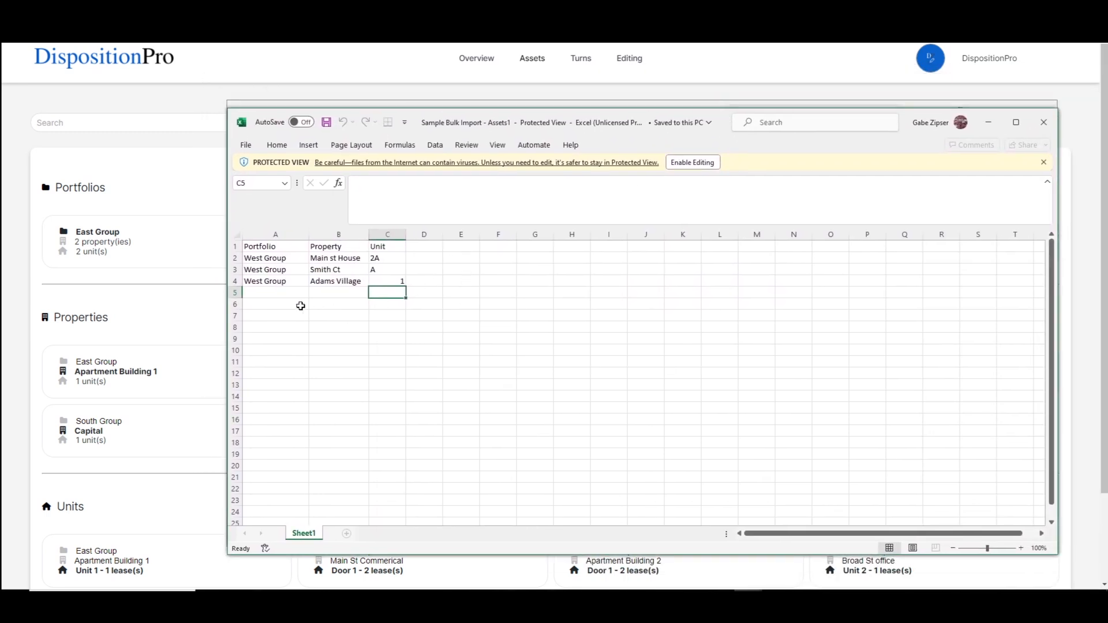
click(276, 283)
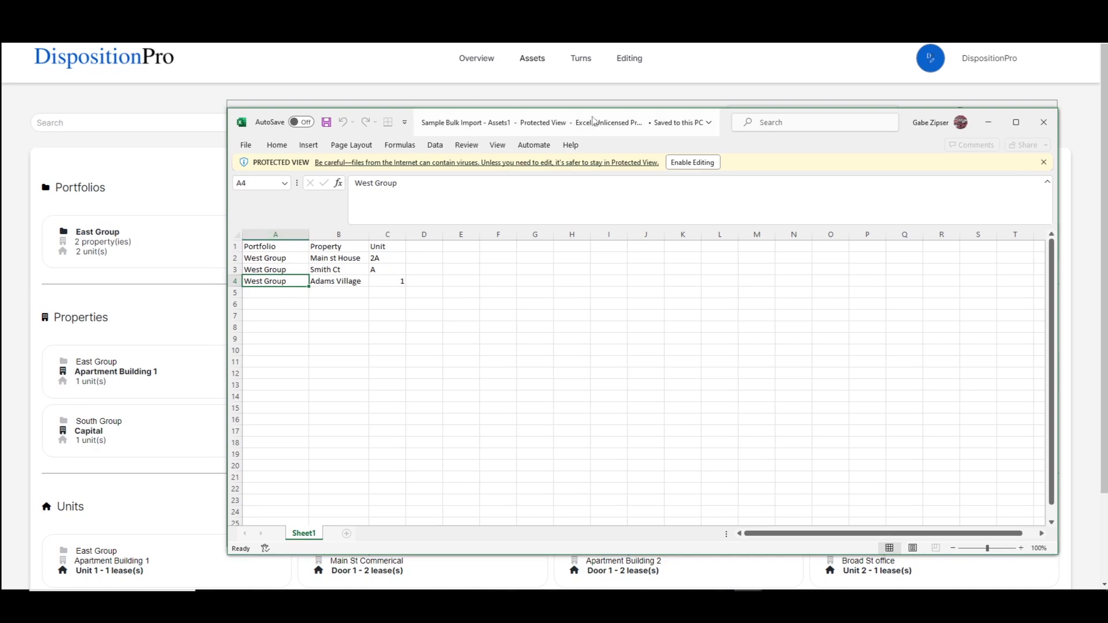
click(768, 74)
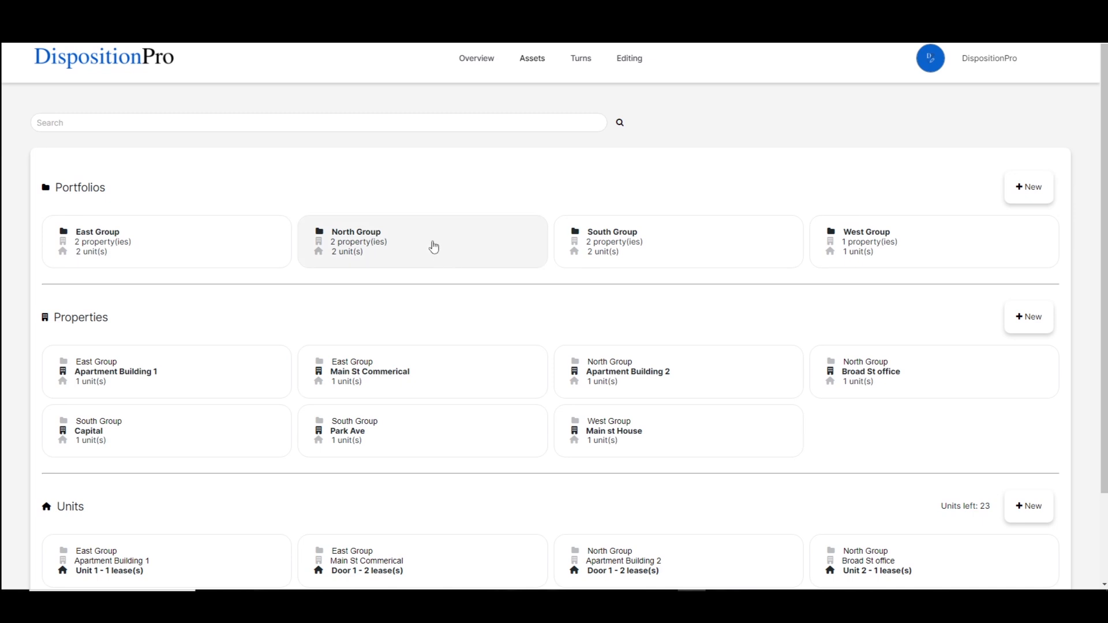
Select and deselect the North Group portfolio card to view its bulk options
click(414, 237)
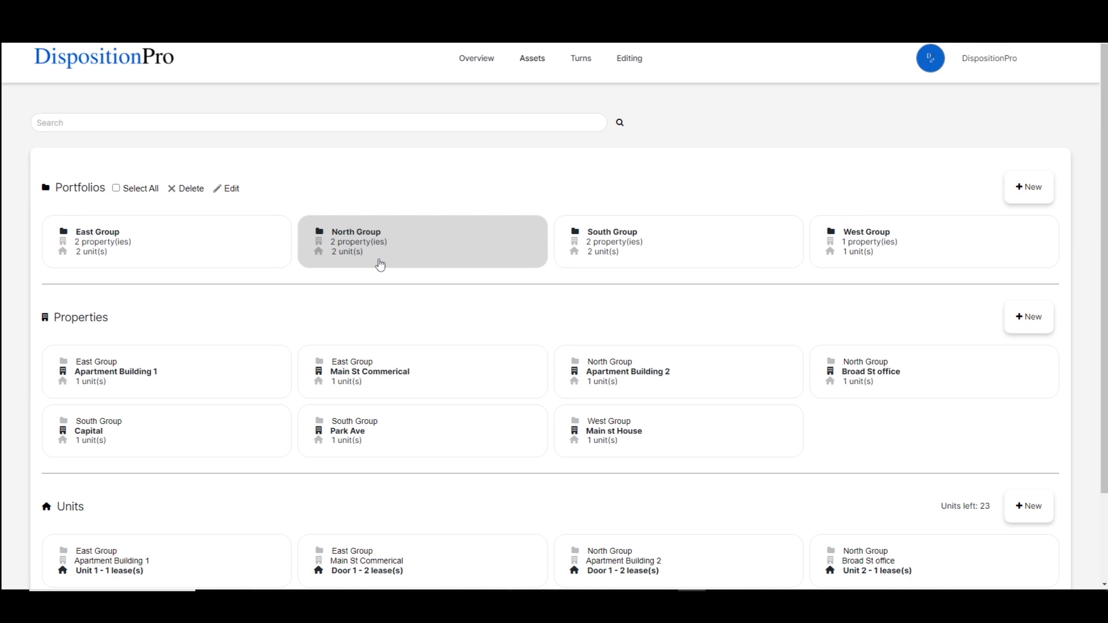
click(411, 257)
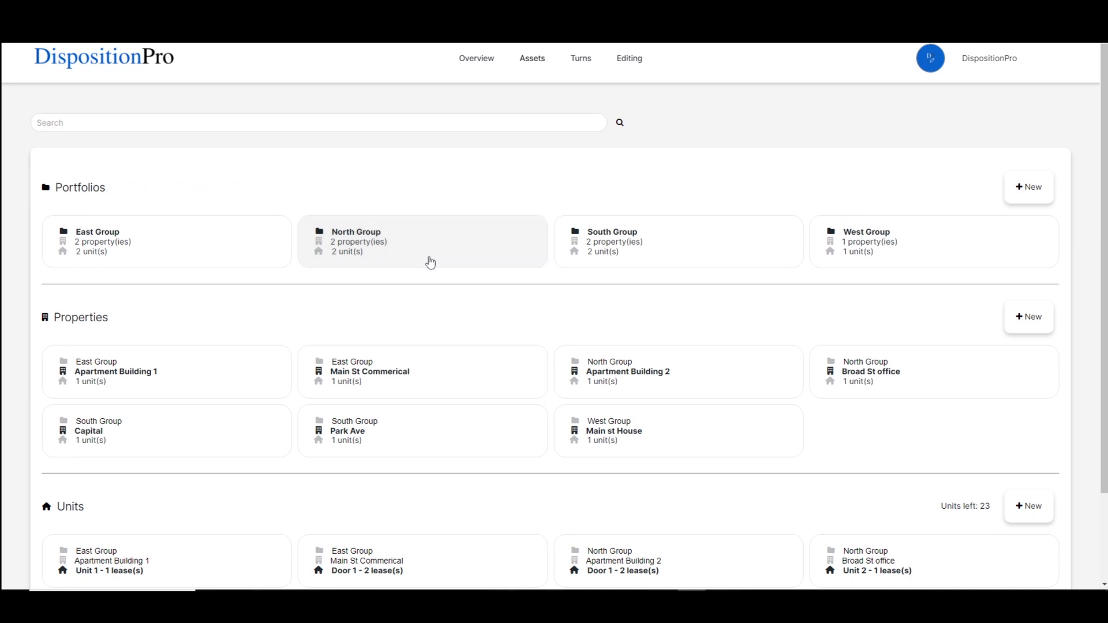
click(397, 448)
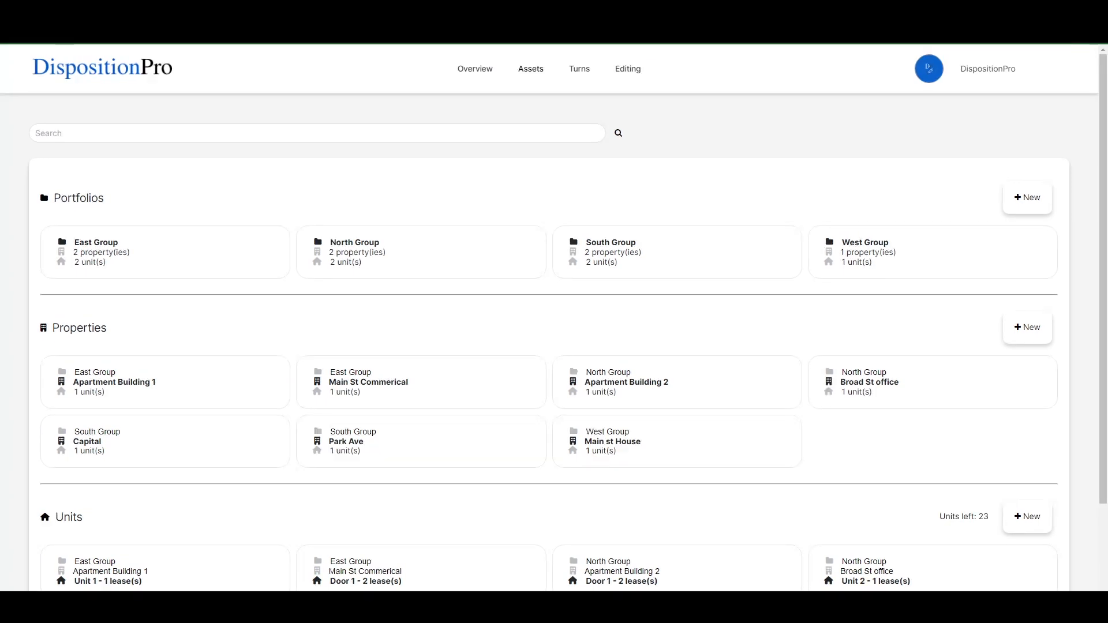
Import the Sample Bulk Import - Assets file through the Import Assets dialog and confirm the import
click(532, 74)
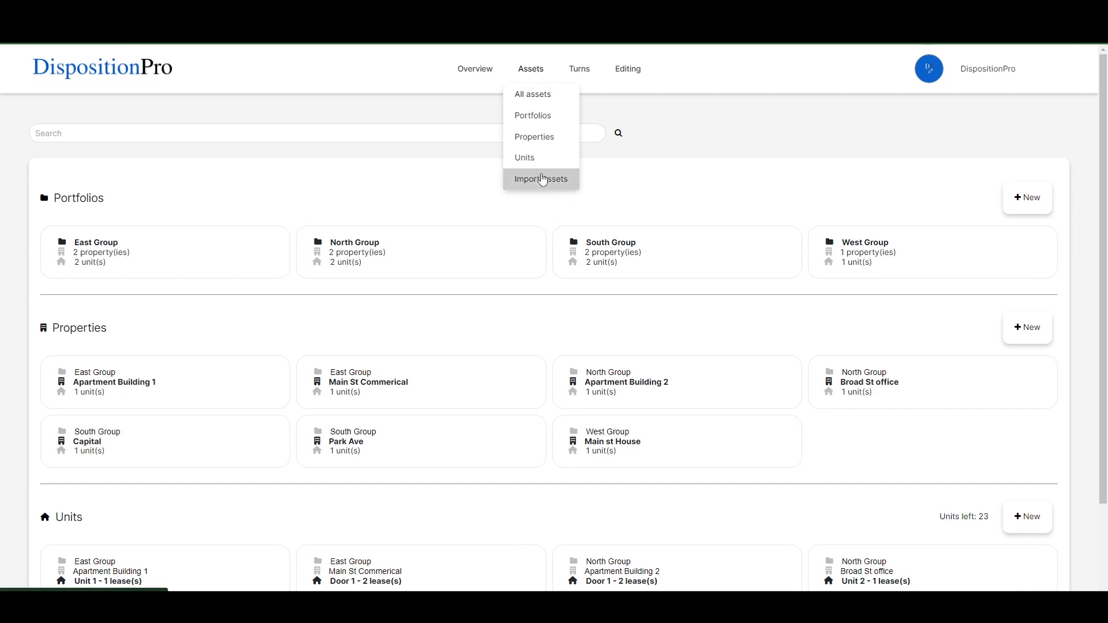
click(543, 180)
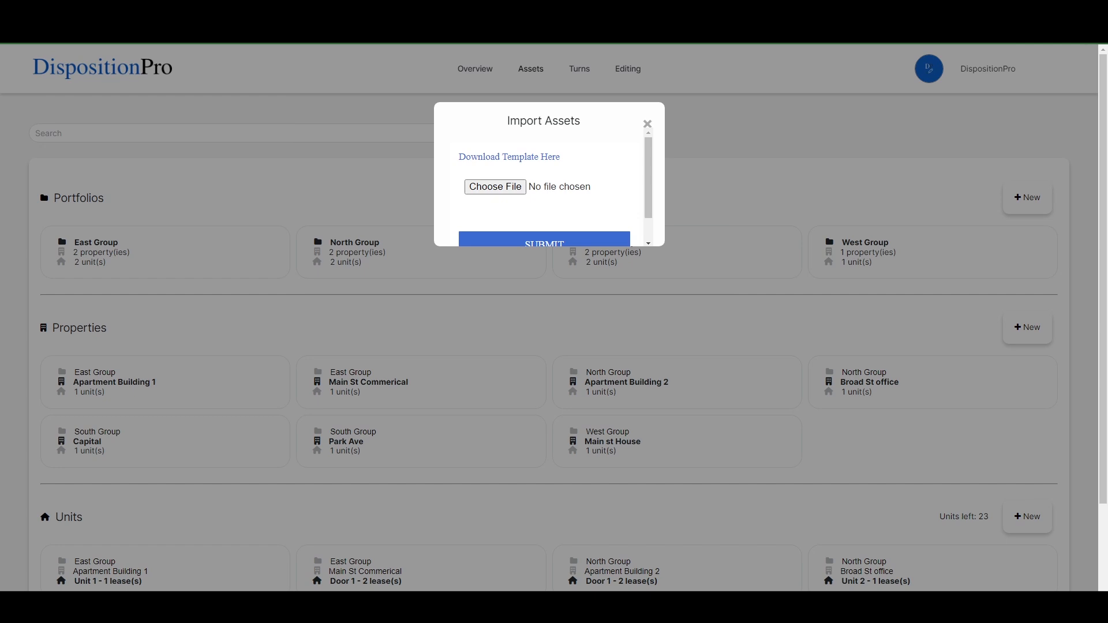
drag(1068, 336, 511, 190)
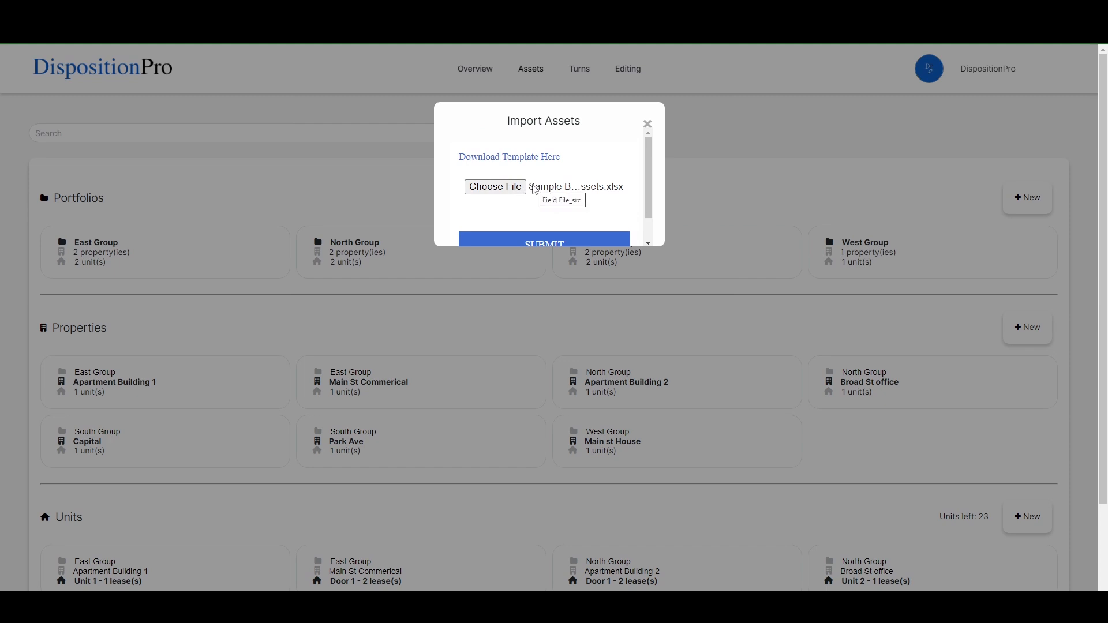
click(547, 243)
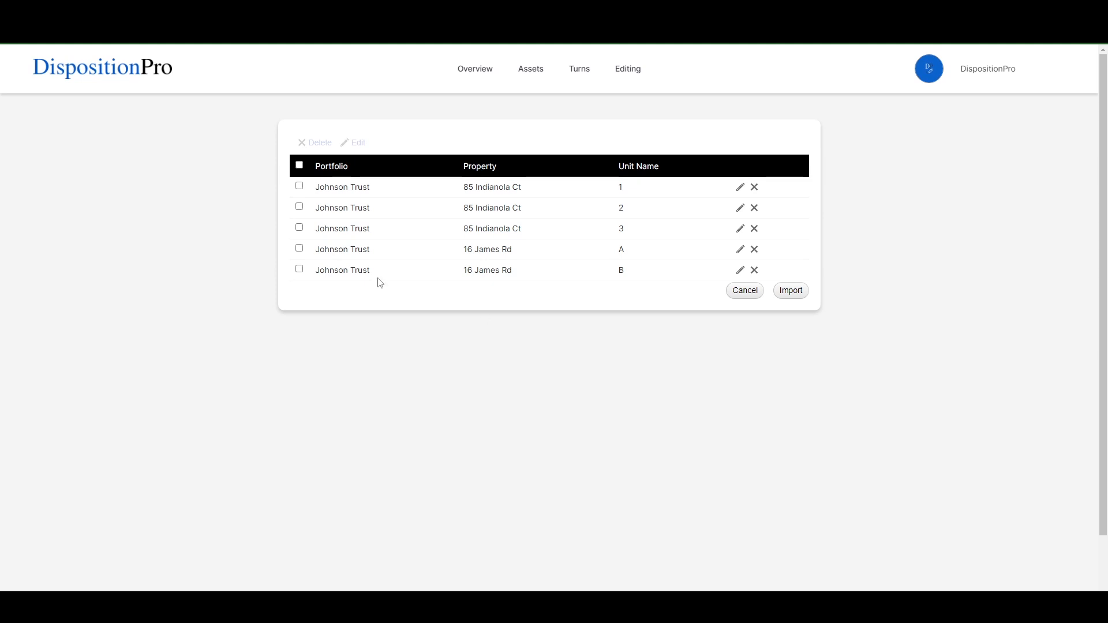
click(799, 298)
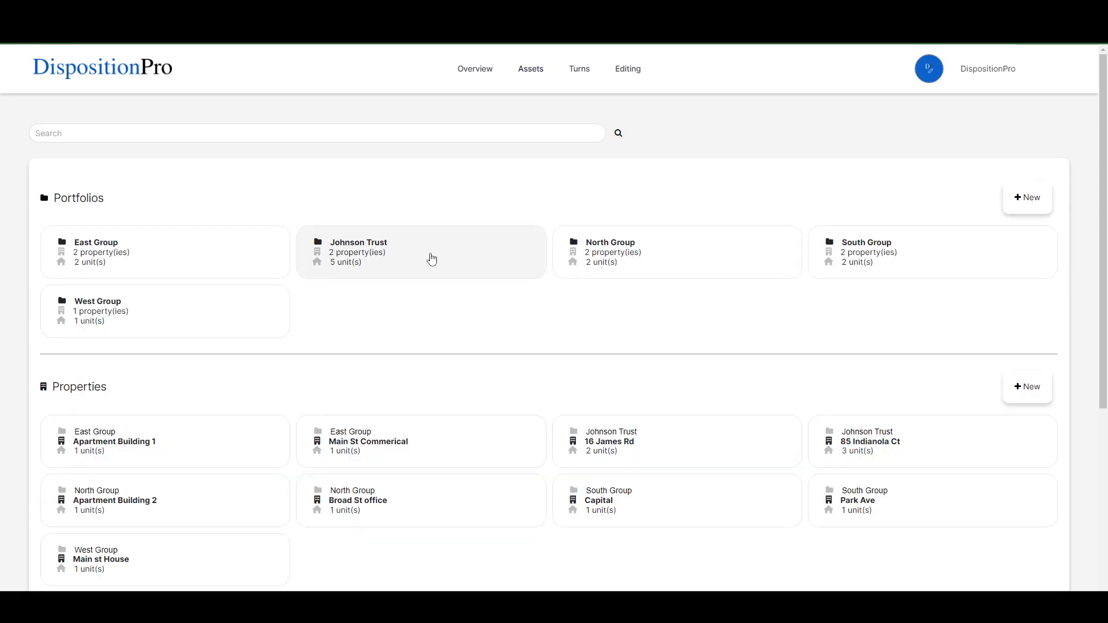
Review the imported Johnson Trust portfolio, its properties and units across the assets page
click(407, 261)
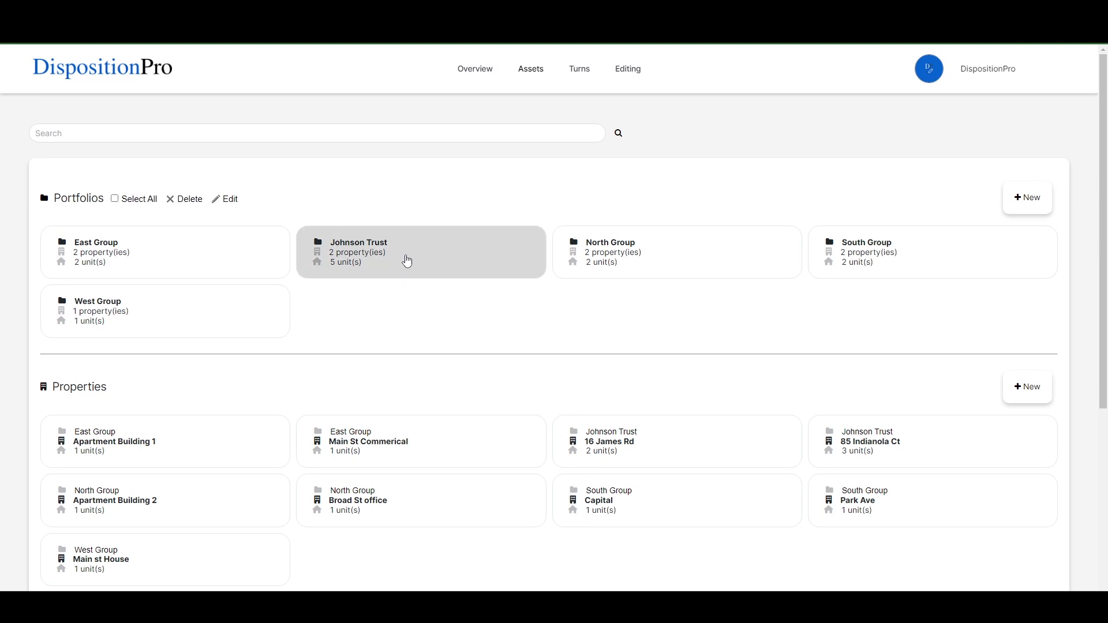
click(434, 267)
scroll(473, 306, down, 5)
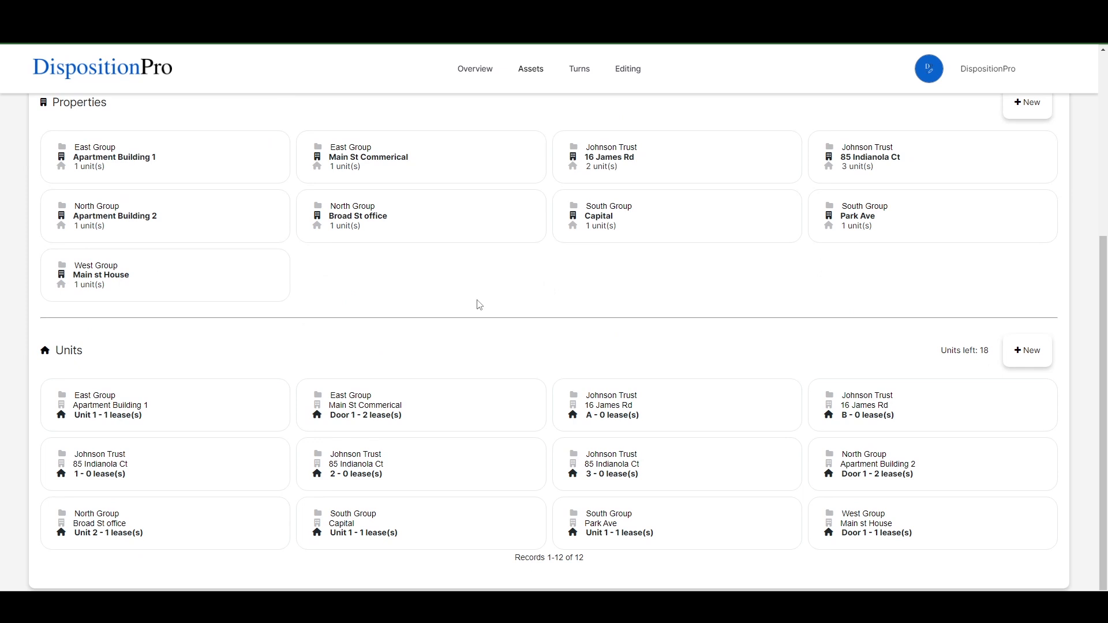
drag(587, 558, 515, 566)
click(599, 569)
scroll(577, 317, up, 2)
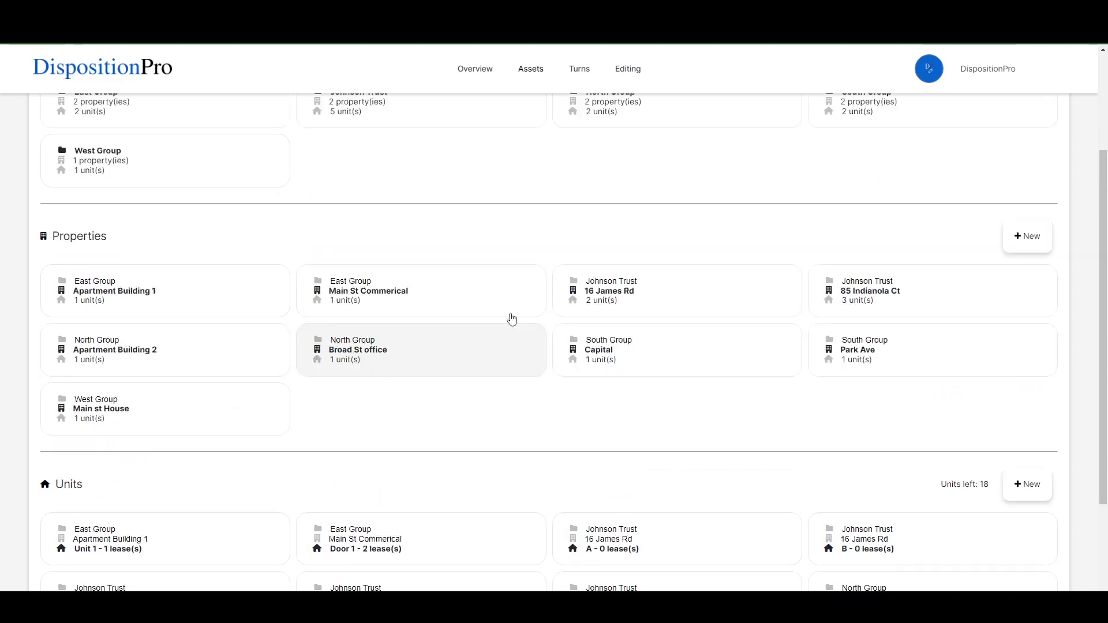
scroll(512, 319, up, 2)
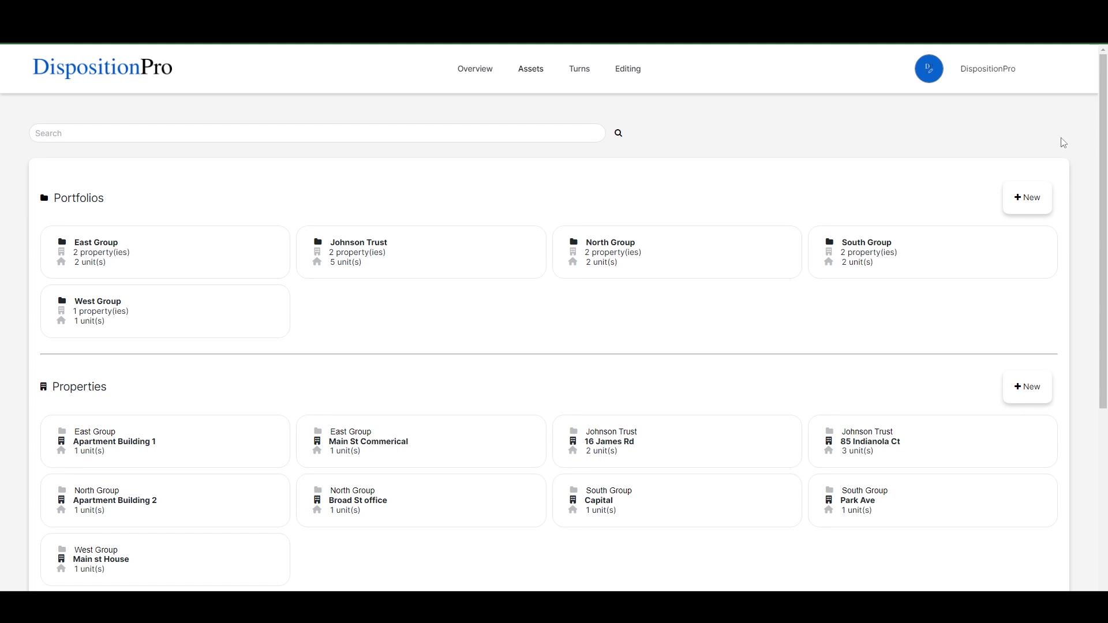
drag(1107, 110, 916, 117)
click(364, 284)
click(364, 275)
click(366, 263)
click(294, 287)
click(300, 274)
click(307, 262)
drag(743, 122, 1107, 112)
Import the Sample Bulk Import - Assets1 file through the Import Assets dialog and confirm the import
click(531, 71)
click(558, 183)
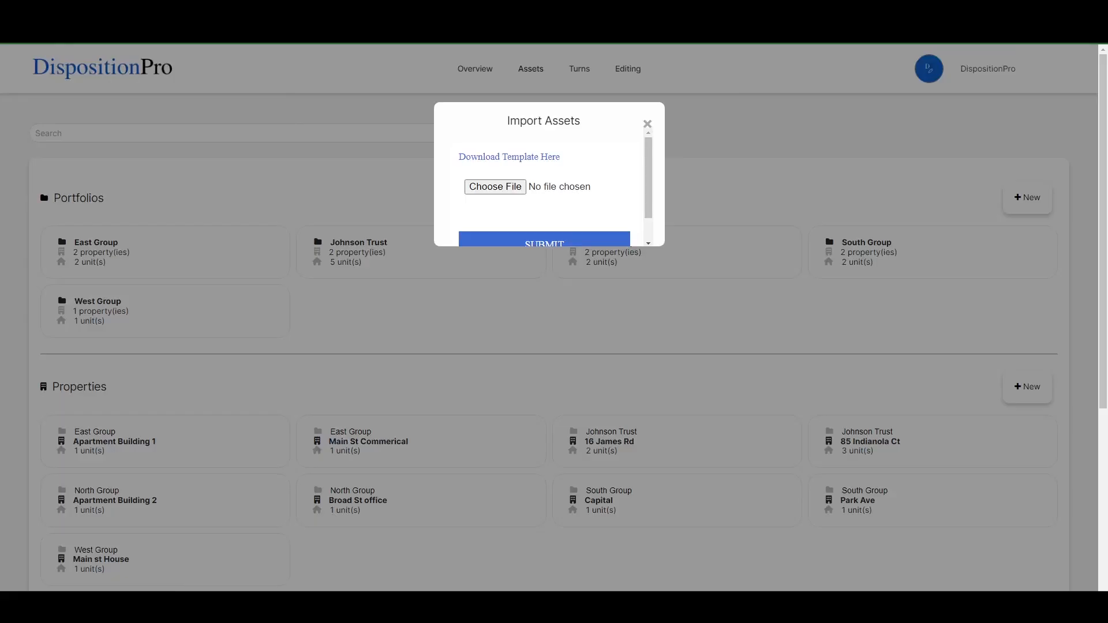
drag(975, 330, 531, 191)
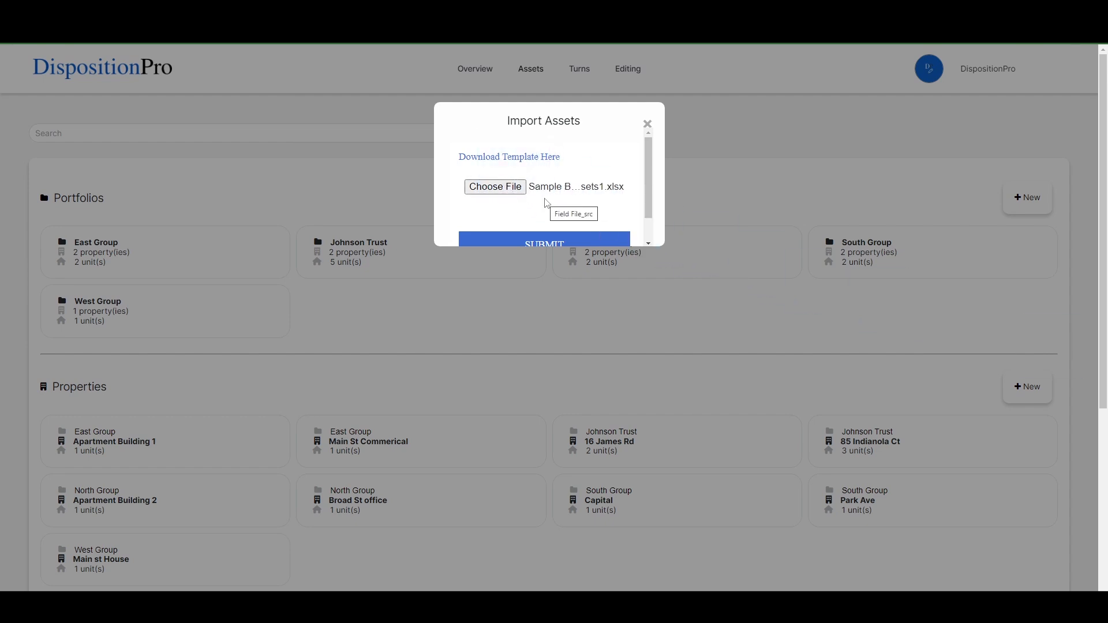
click(563, 241)
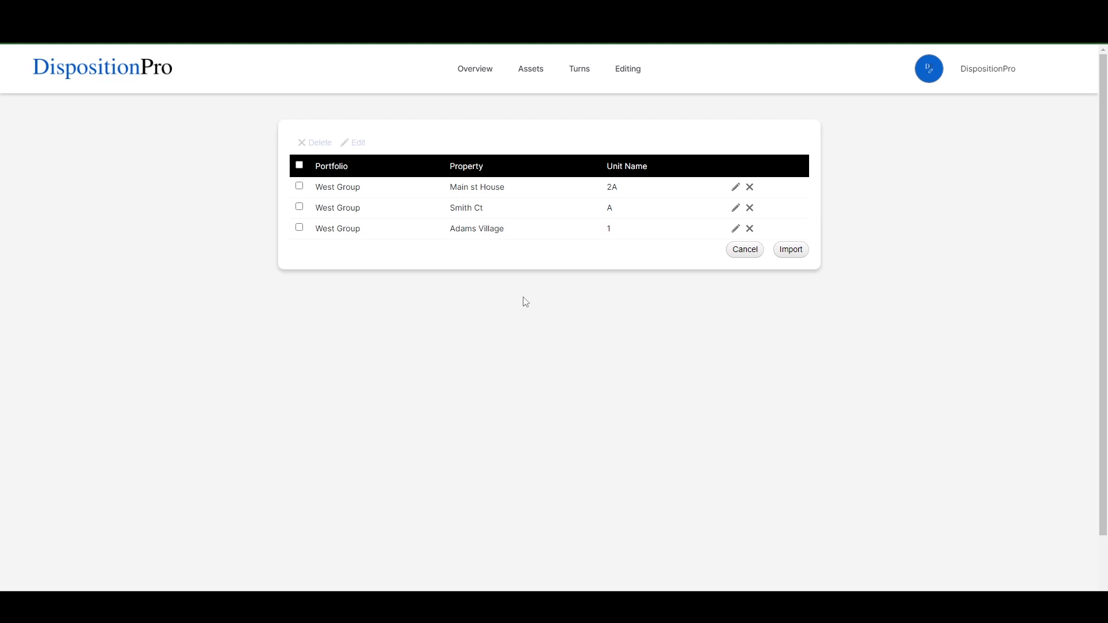
click(799, 250)
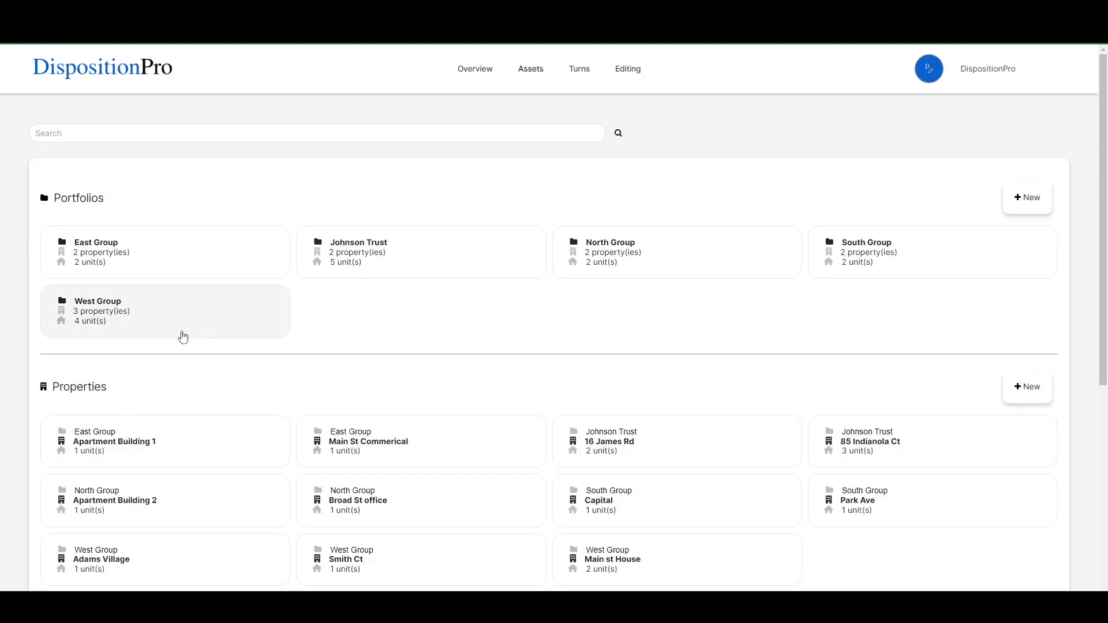
Review the updated units list and the remaining units allowance
scroll(198, 319, down, 5)
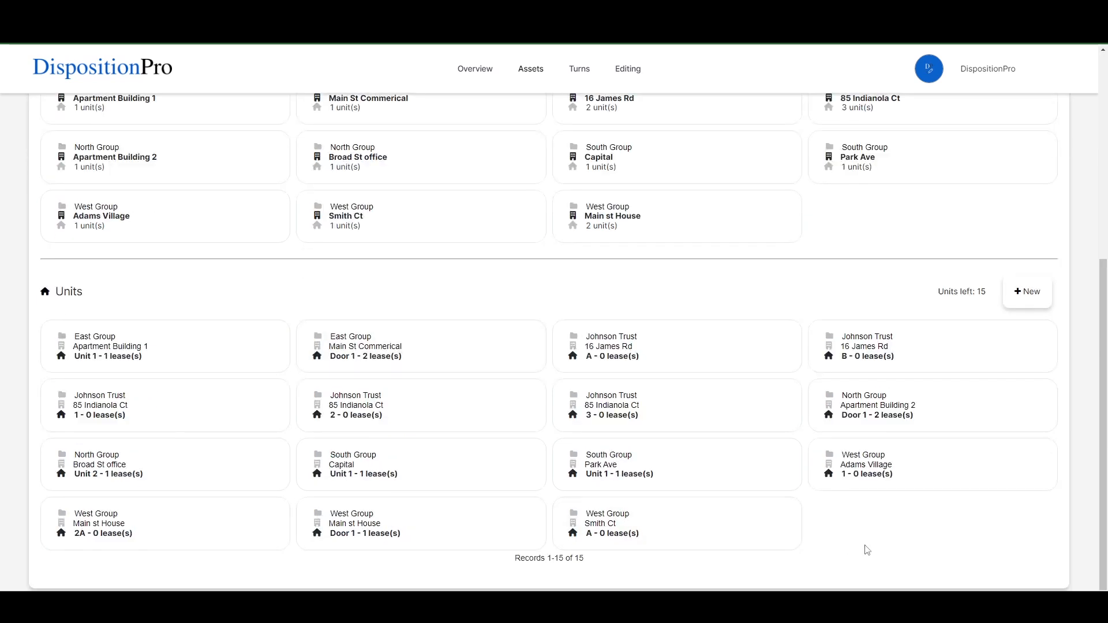
drag(584, 558, 513, 559)
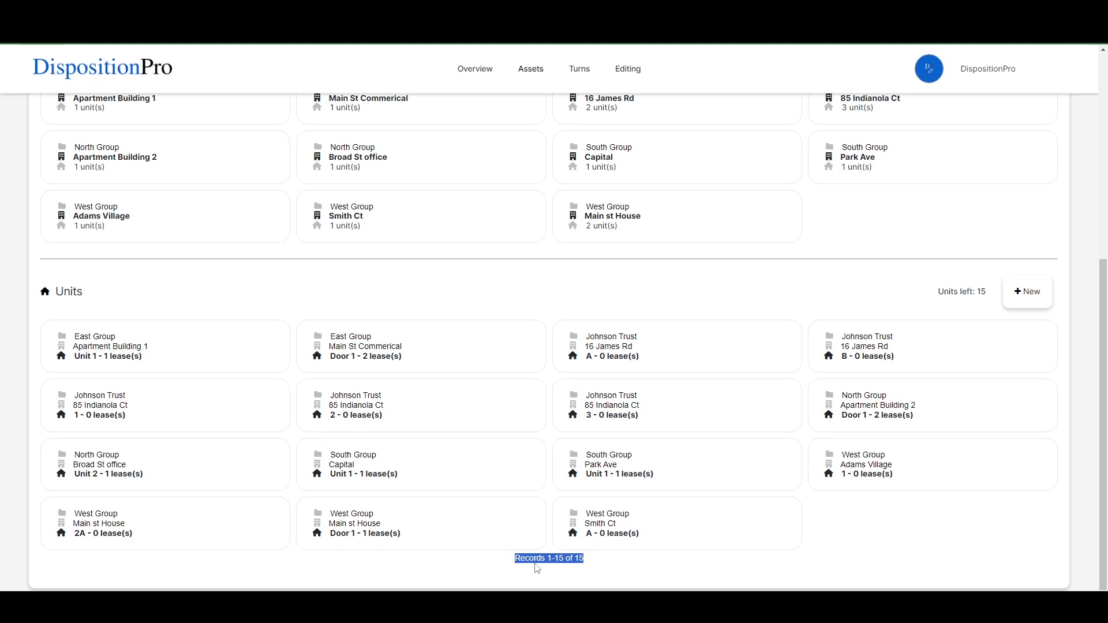
click(986, 293)
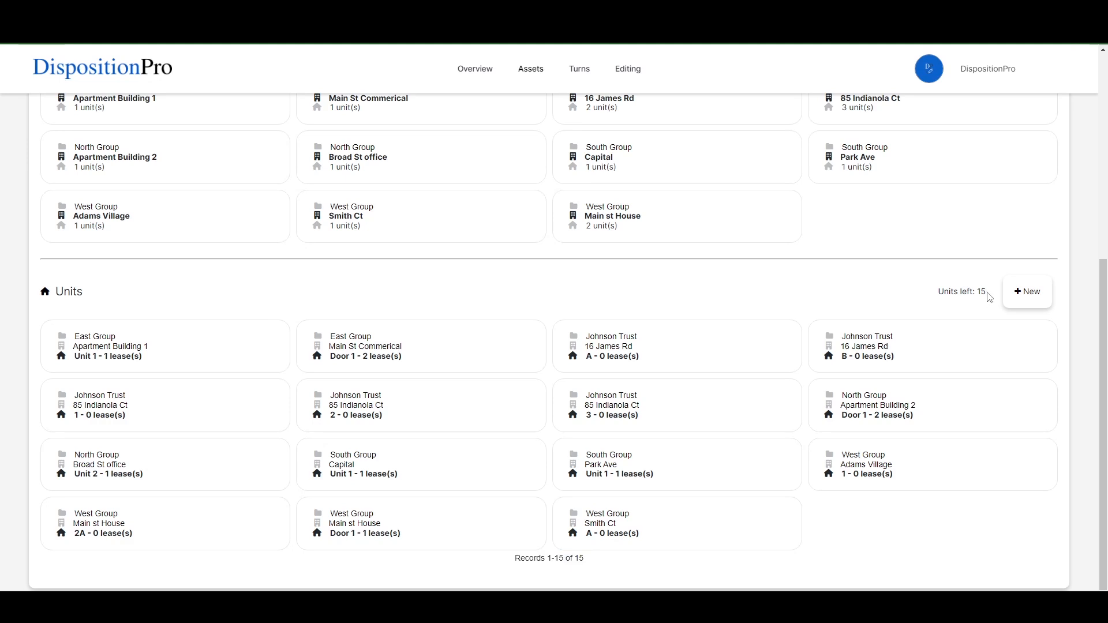
drag(988, 293, 936, 295)
click(936, 295)
drag(936, 294, 988, 292)
click(983, 292)
Open the Contact Us page from the account menu
click(985, 69)
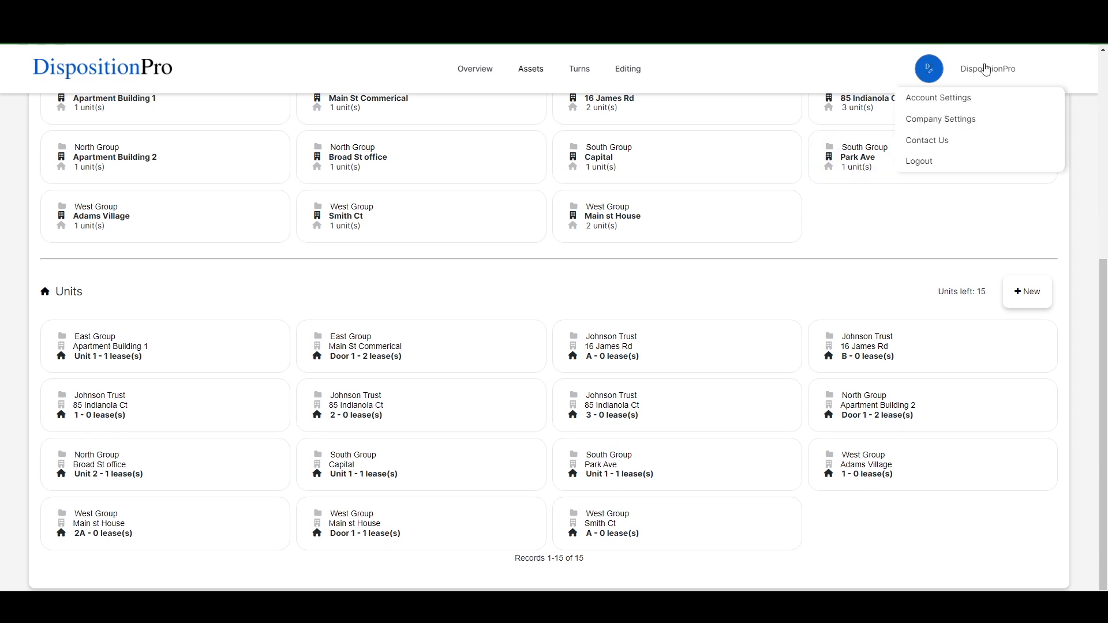
click(969, 145)
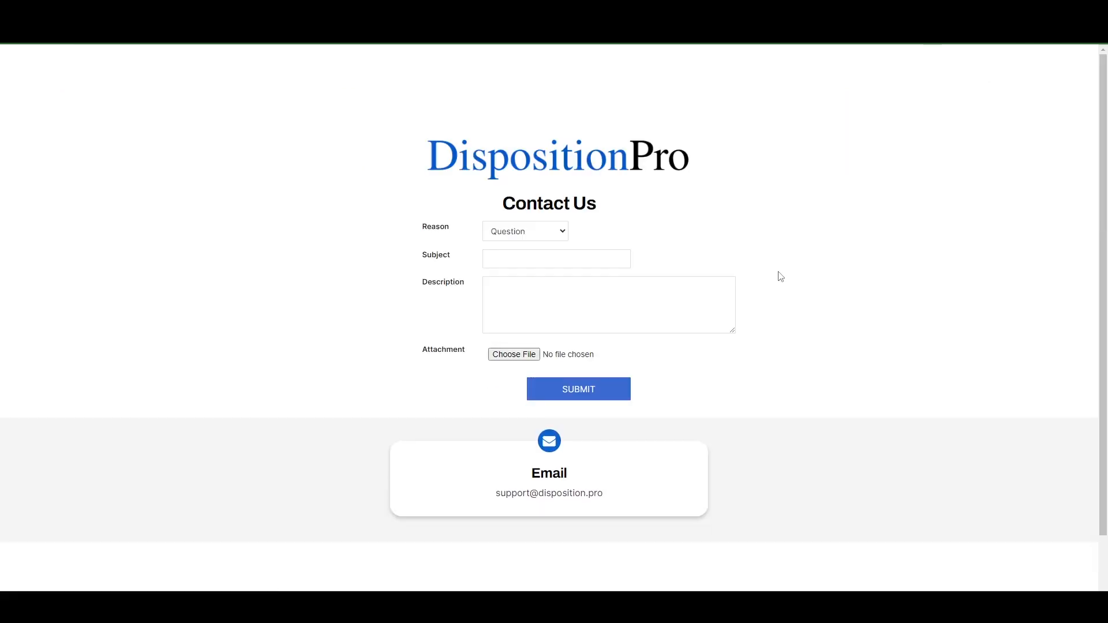